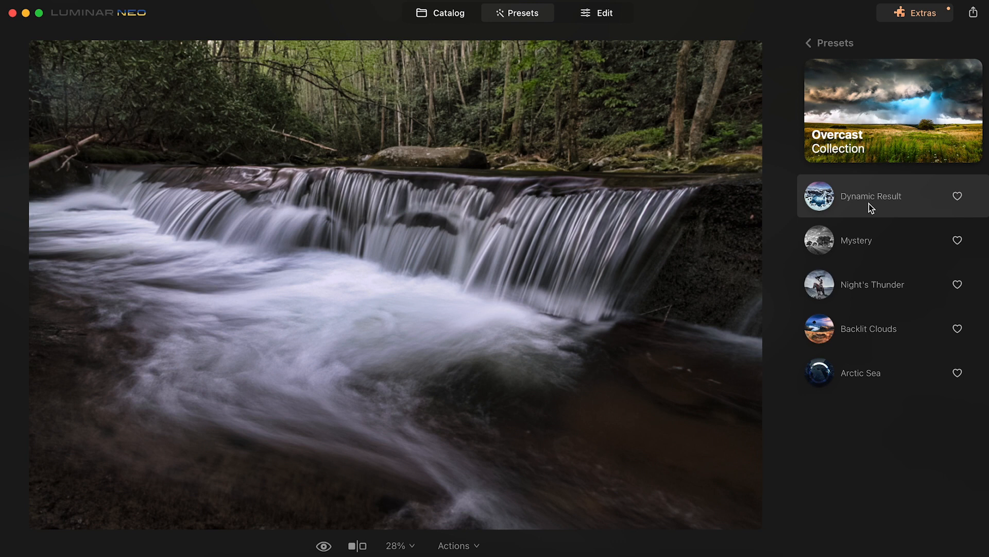
Preview presets in the Overcast collection, apply Backlit Clouds at a strength of 20 and return to the preset collections
left_click(863, 243)
left_click(871, 284)
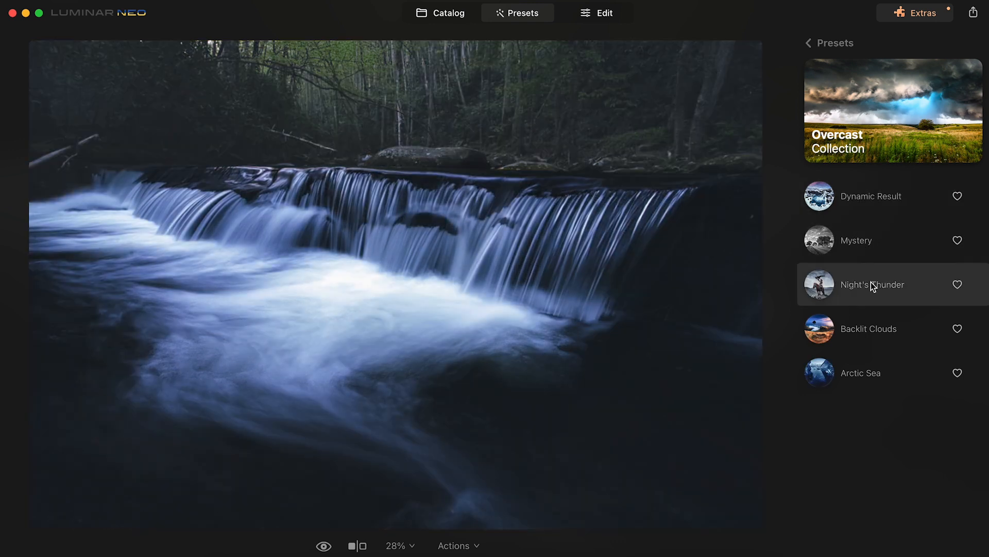
left_click(876, 312)
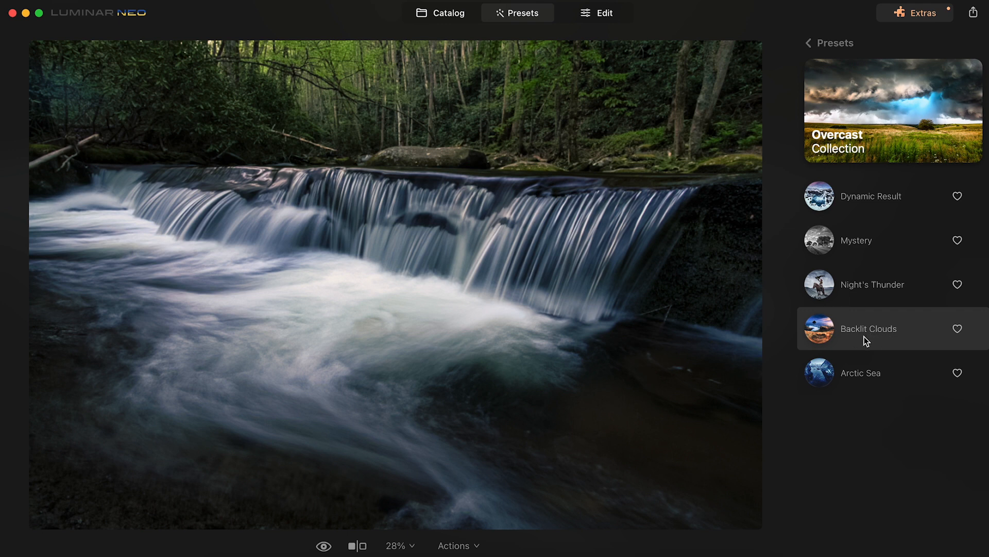
left_click(886, 335)
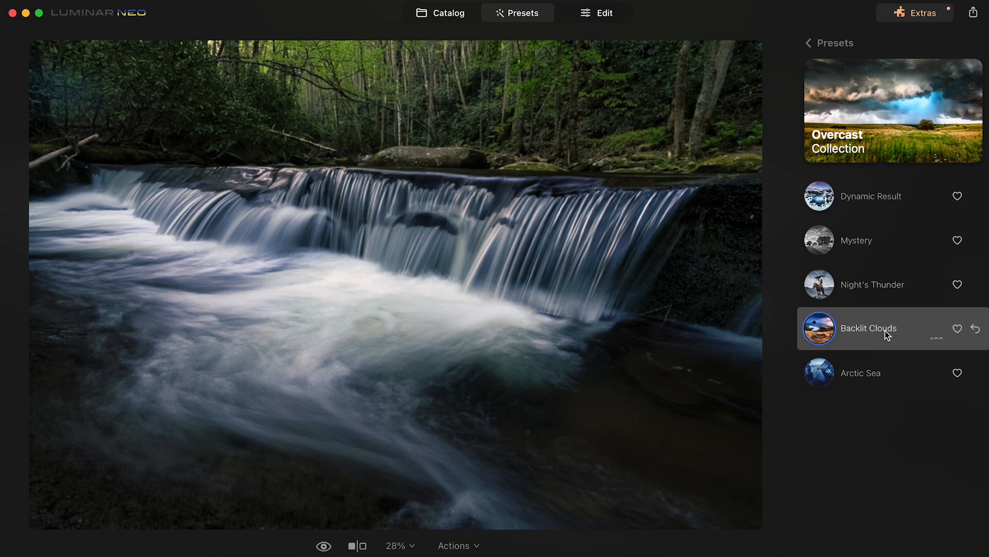
left_click_drag(938, 336, 863, 340)
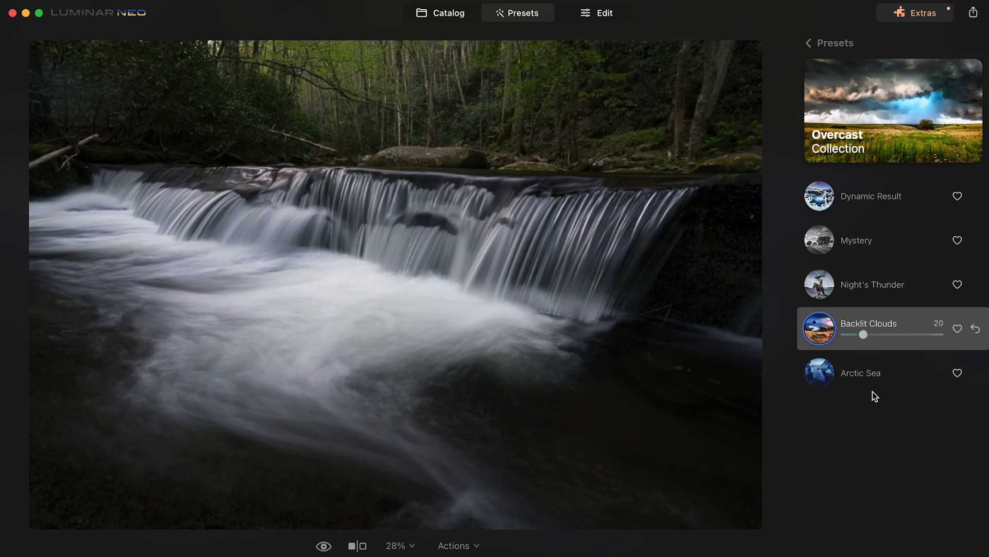
left_click(824, 41)
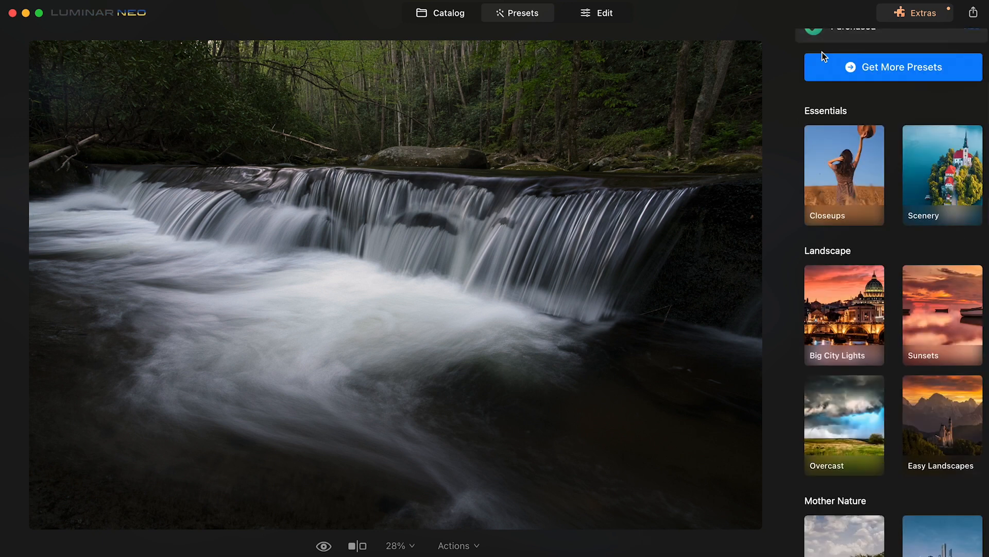
scroll(873, 98, "down", 4)
Switch to editing the photo and set the Enhance AI tool's Accent to 15
left_click(608, 17)
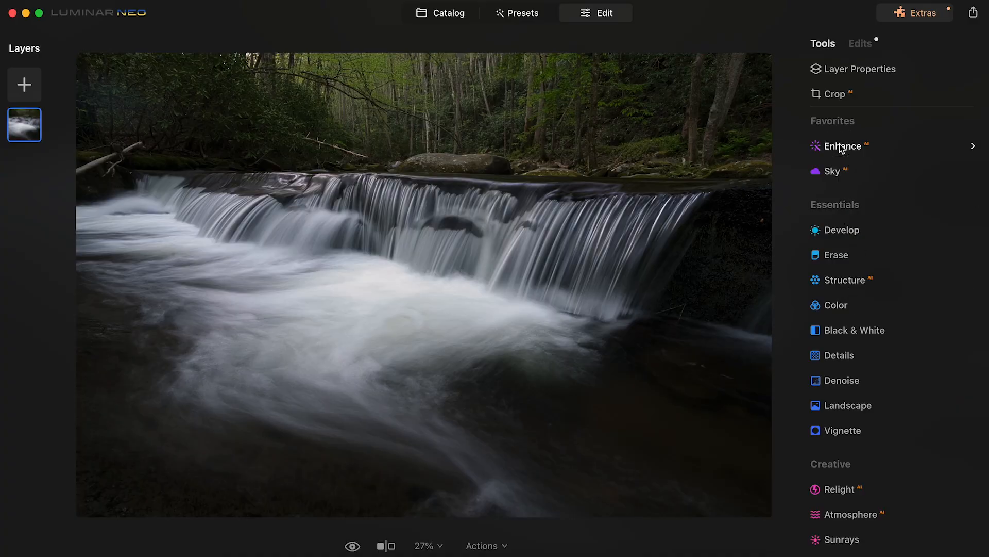
left_click(841, 146)
left_click_drag(828, 230, 849, 228)
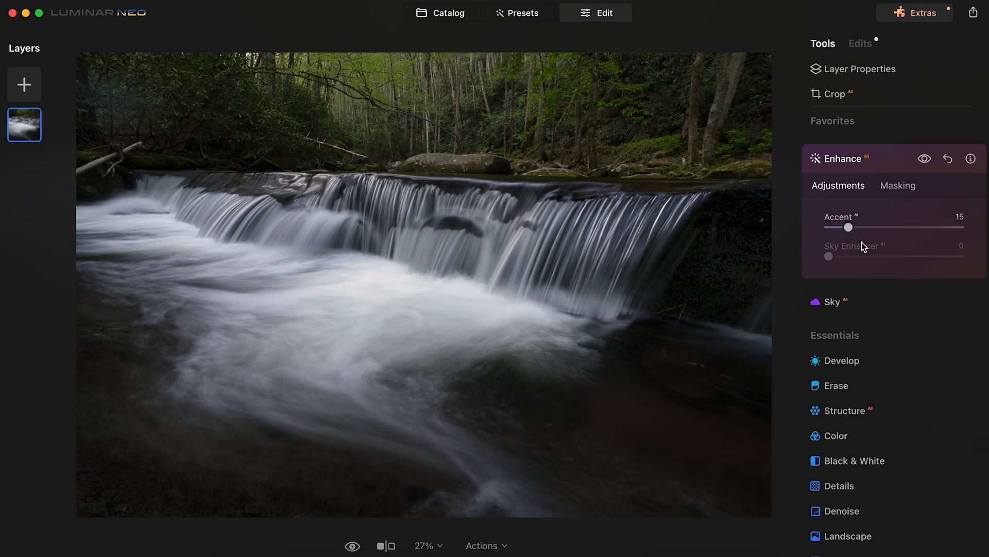
left_click(830, 123)
left_click(835, 124)
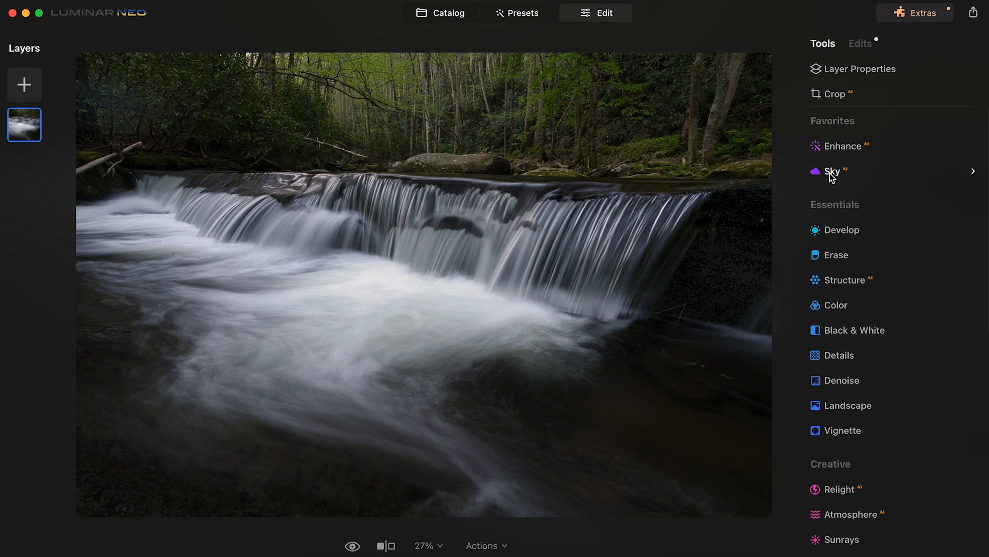
In Develop, set Exposure to 0.16, Smart Contrast to -13, Highlights to 4, Shadows to -12, Saturation to 8 and Vibrance to 9
left_click(839, 230)
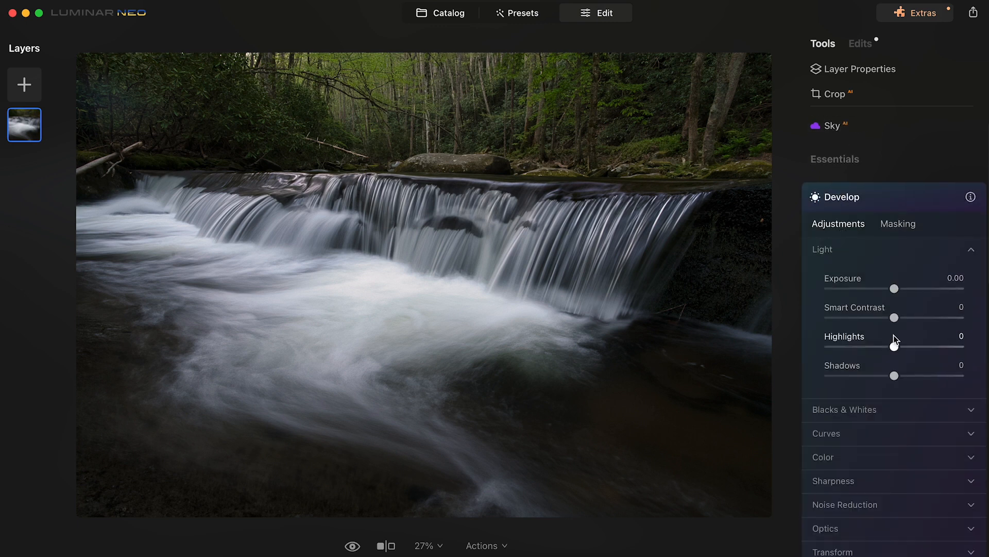
left_click(895, 288)
left_click_drag(895, 288, 886, 320)
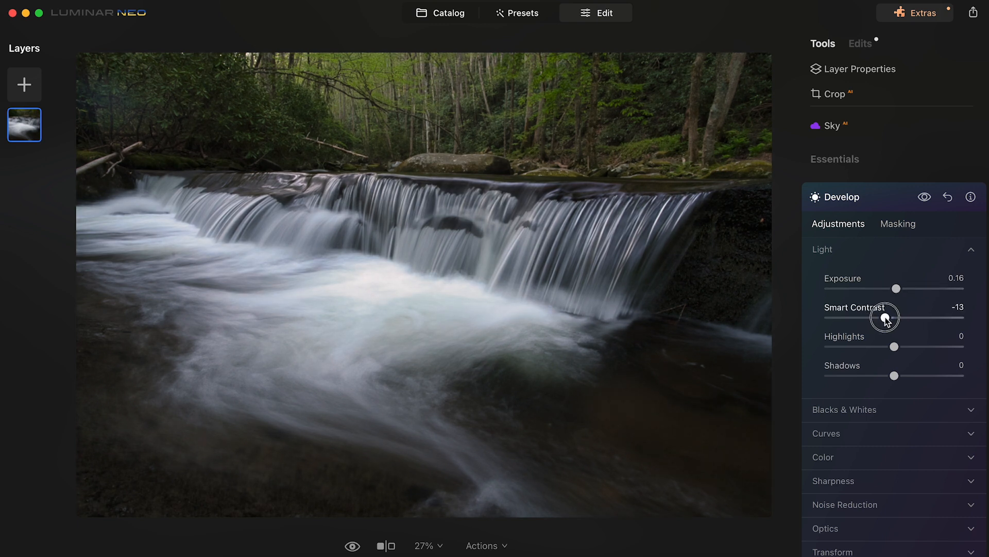
left_click_drag(896, 350, 889, 380)
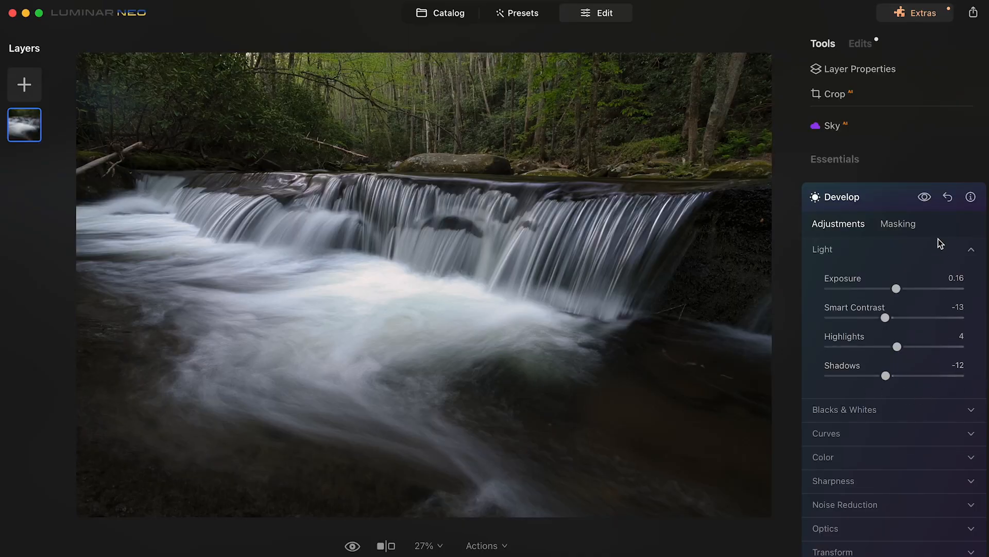
left_click(834, 456)
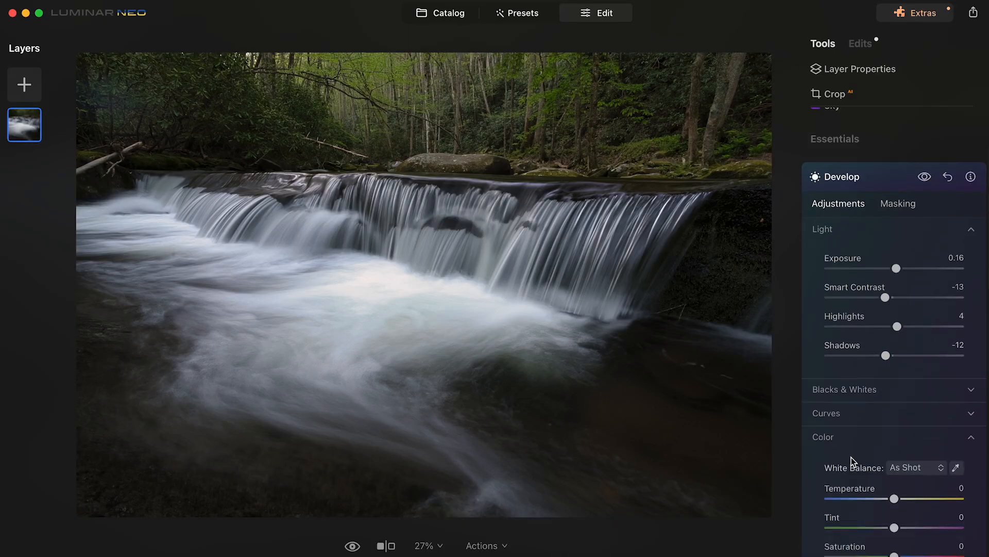
left_click_drag(895, 504, 901, 531)
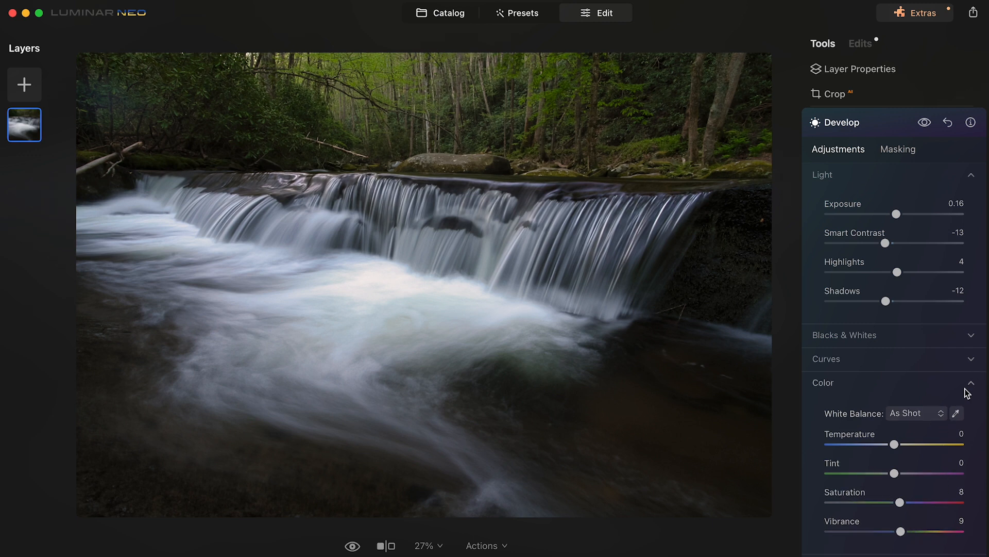
Look through Develop's Sharpness, Noise Reduction, Optics and Transform settings, and collapse the tool
scroll(985, 408, "down", 10)
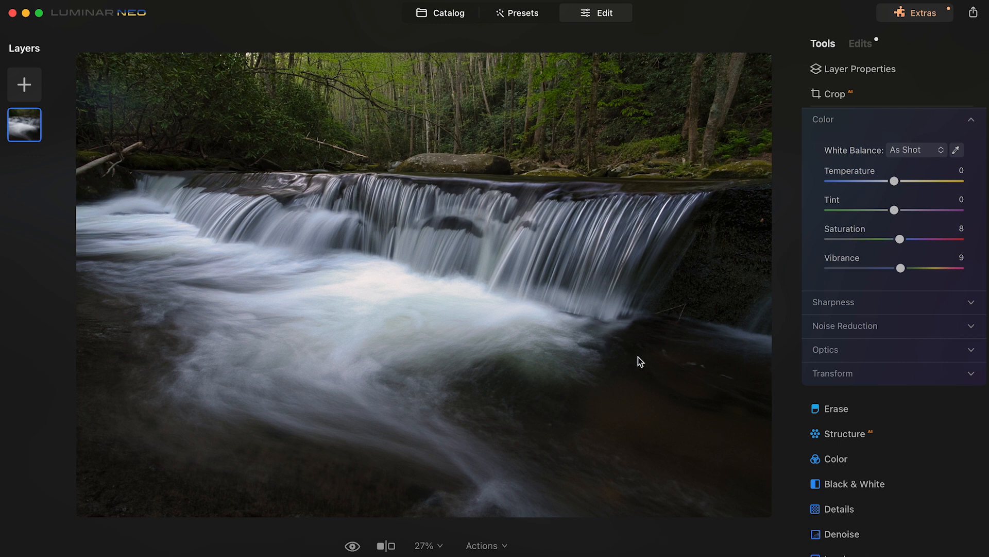
left_click(839, 374)
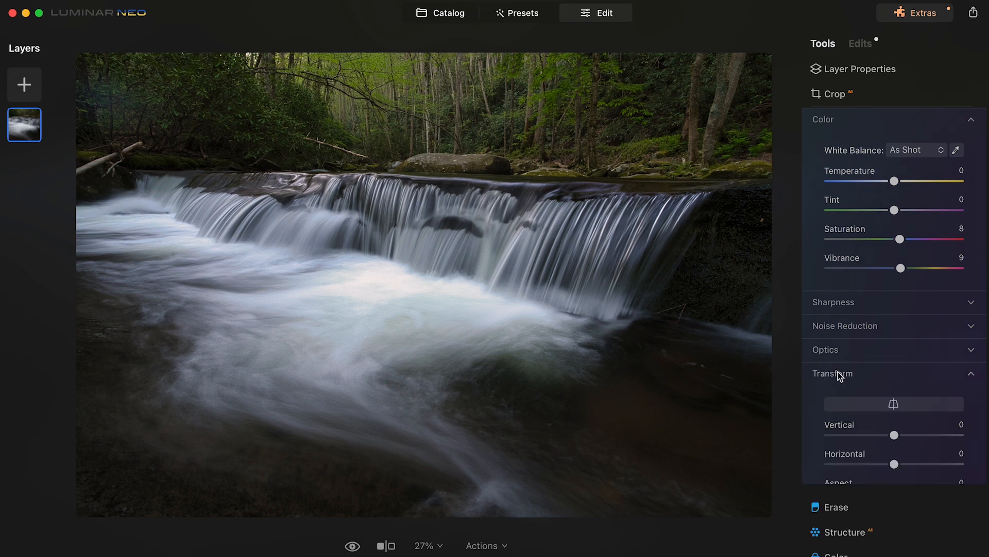
left_click(833, 353)
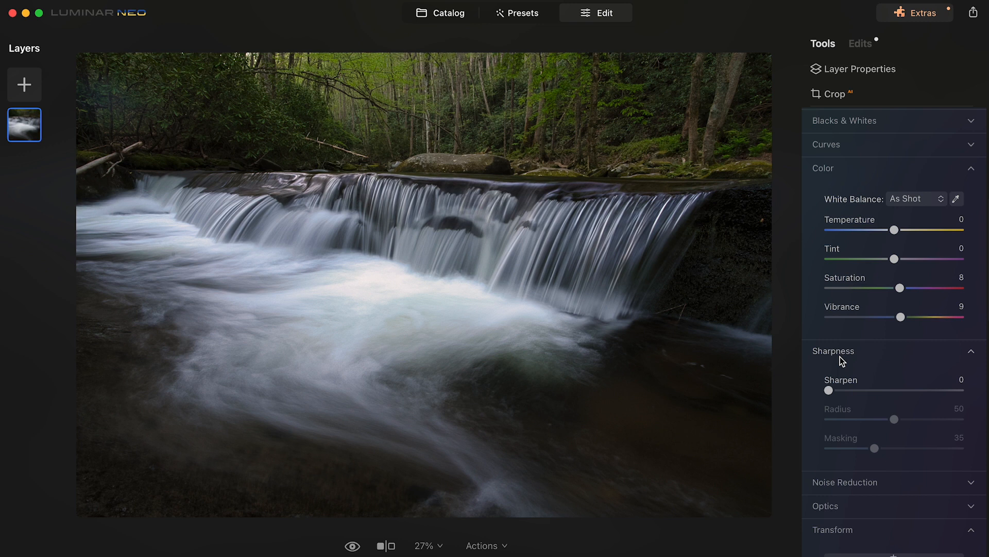
left_click(839, 356)
left_click(846, 375)
left_click(846, 378)
left_click(837, 403)
left_click(835, 401)
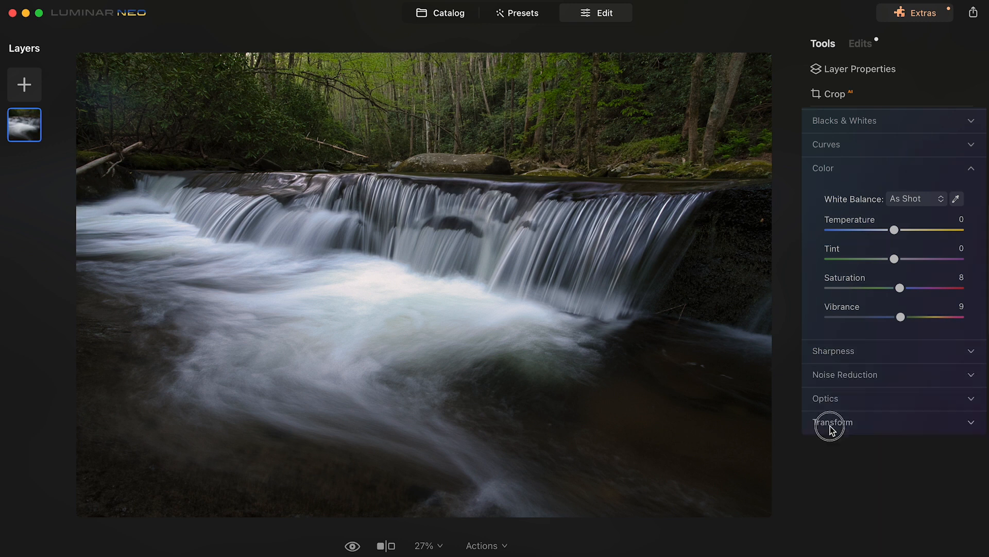
left_click(830, 424)
left_click(835, 300)
scroll(838, 221, "up", 2)
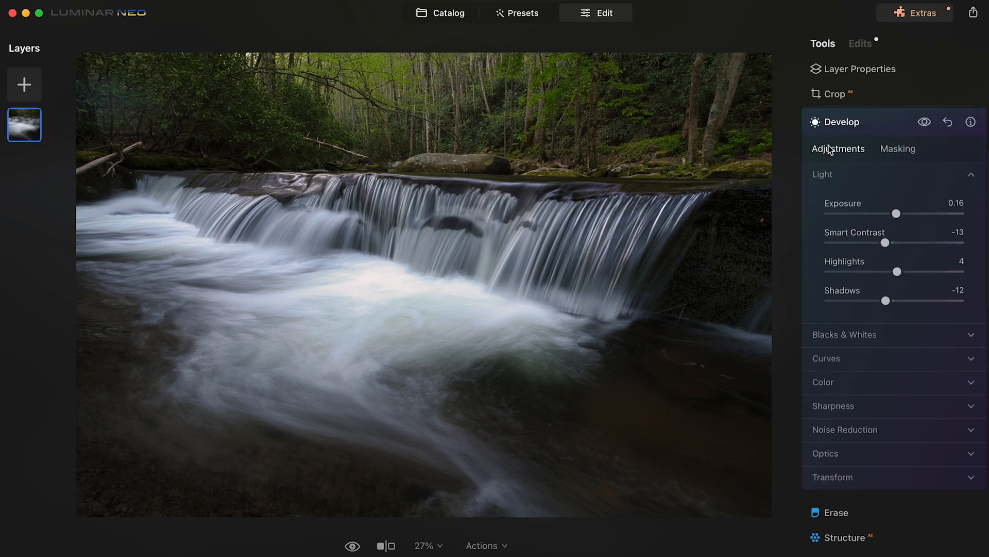
left_click(837, 126)
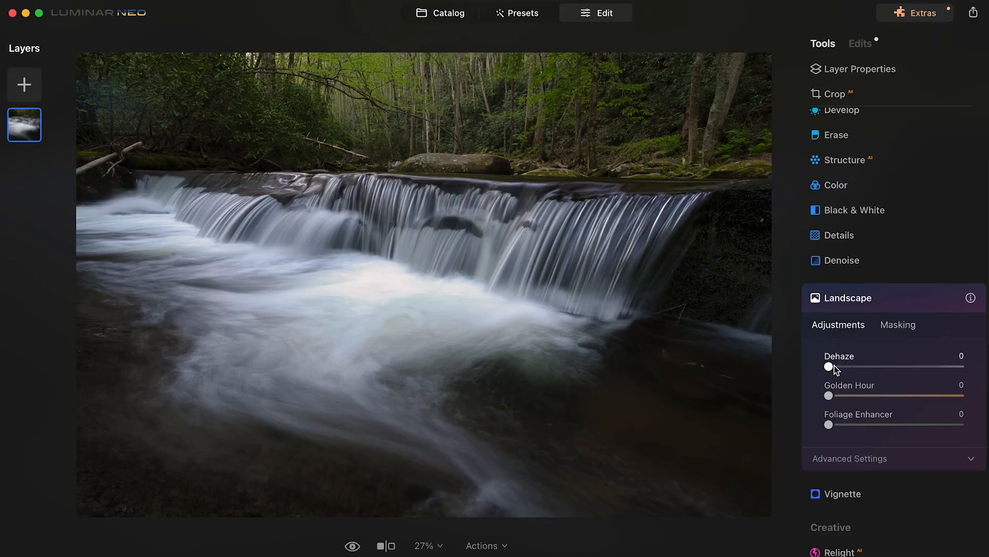
Warm the waterfall photo by setting the Landscape tool's Golden Hour to 25
left_click_drag(834, 366, 802, 364)
left_click_drag(833, 397, 829, 426)
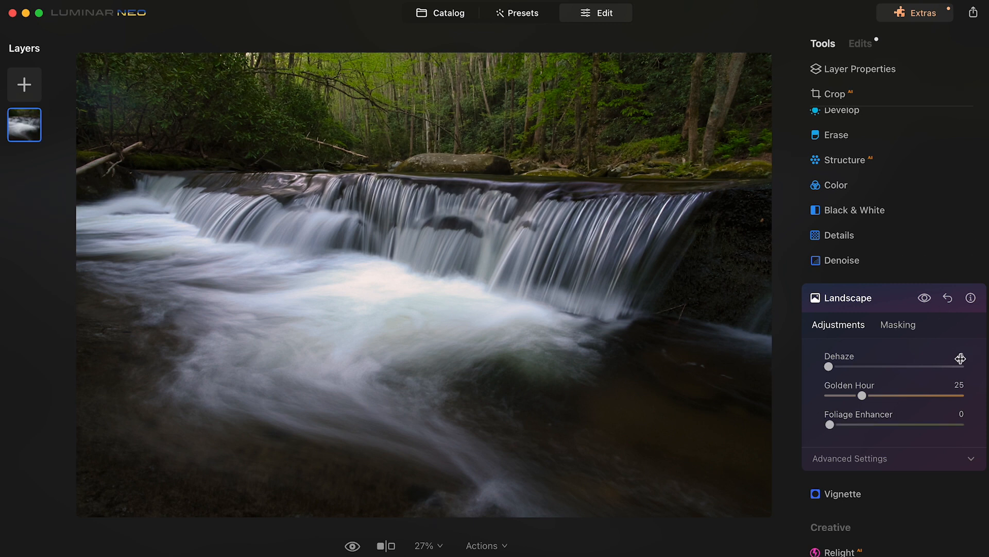
left_click(857, 297)
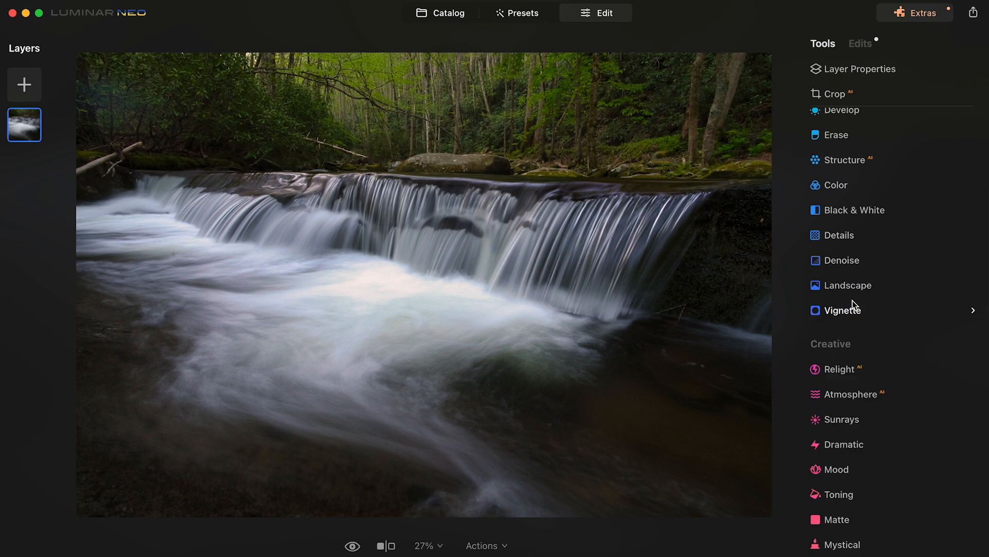
Add Mist with the Atmosphere AI tool, using Amount 11, Depth 17 and Lightness 76
left_click(859, 396)
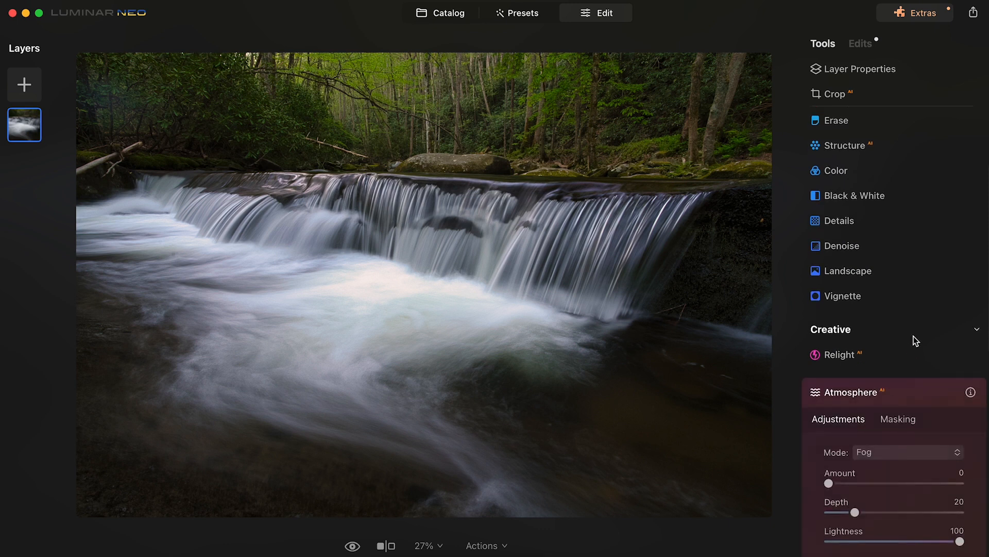
left_click(914, 351)
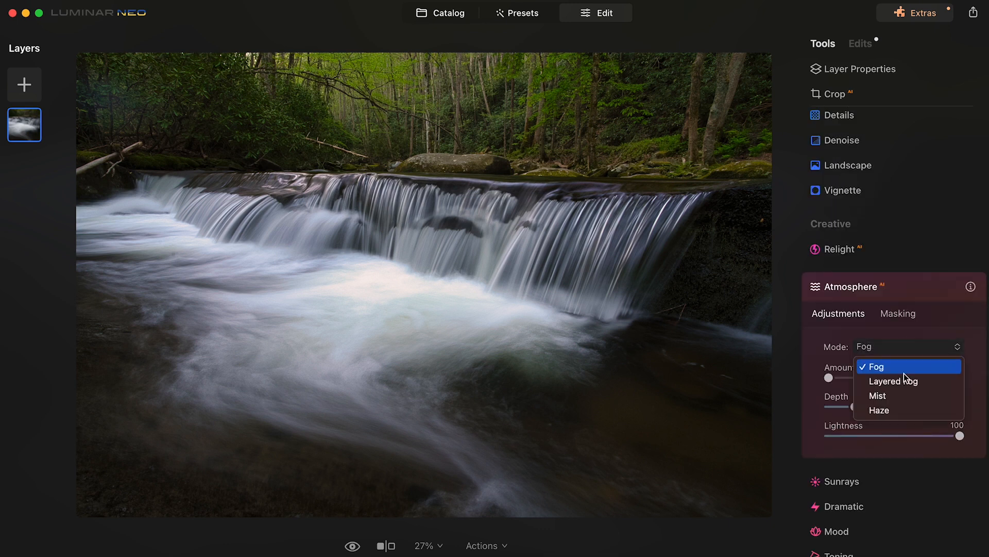
left_click(892, 399)
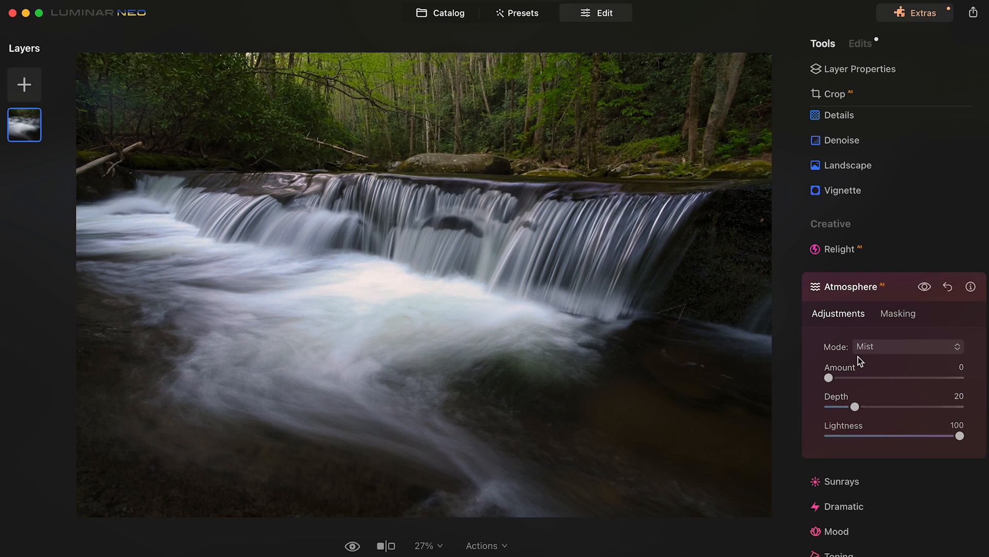
left_click_drag(828, 378, 852, 405)
left_click_drag(961, 437, 930, 435)
mouse_move(838, 377)
left_mouse_down()
mouse_move(917, 379)
mouse_move(852, 379)
left_mouse_up()
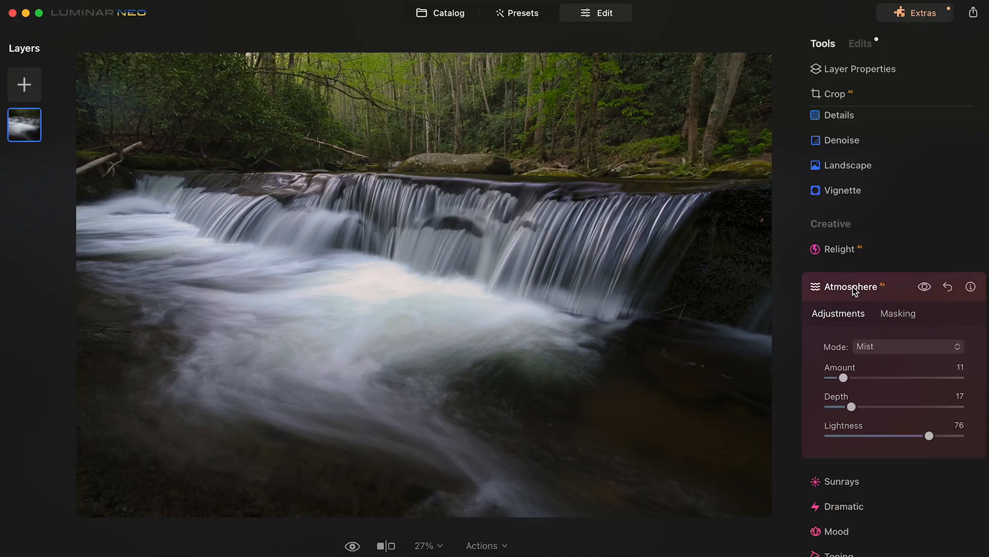
left_click(853, 287)
Set Relight AI's Brightness Near to 6 and Brightness Far to -2
left_click(841, 250)
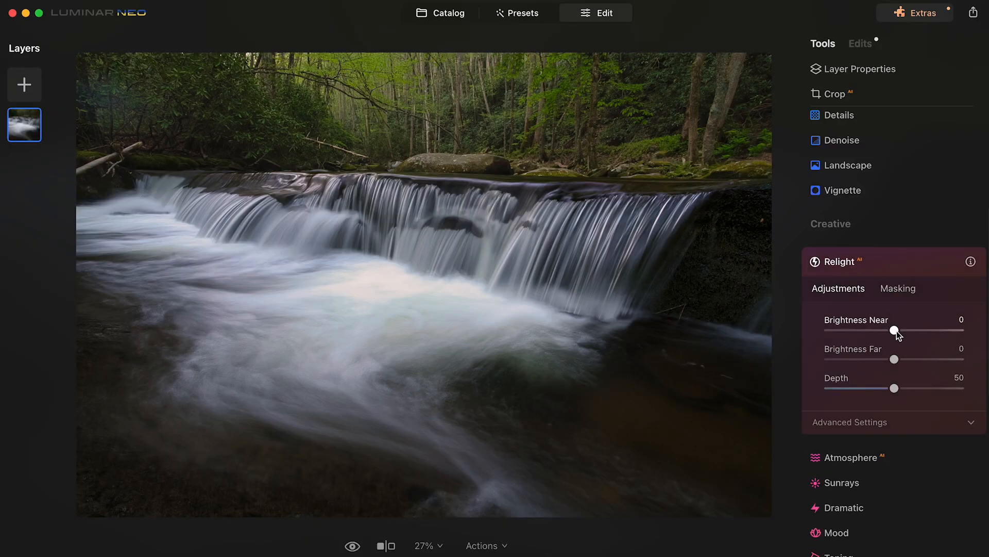
left_click_drag(894, 360, 899, 336)
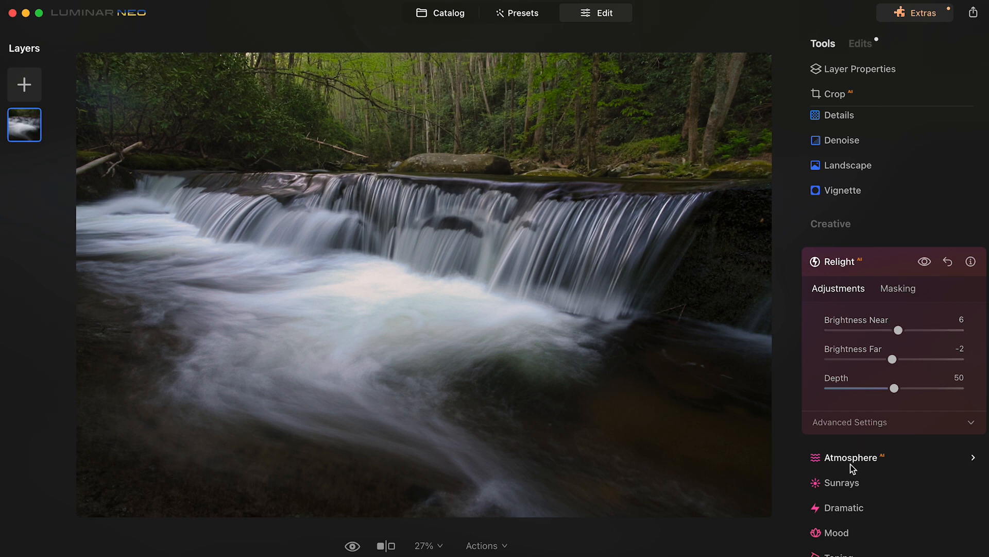
Darken the dark water around the foreground stream with Dodge & Burn and set its Amount to 32
scroll(872, 474, "down", 10)
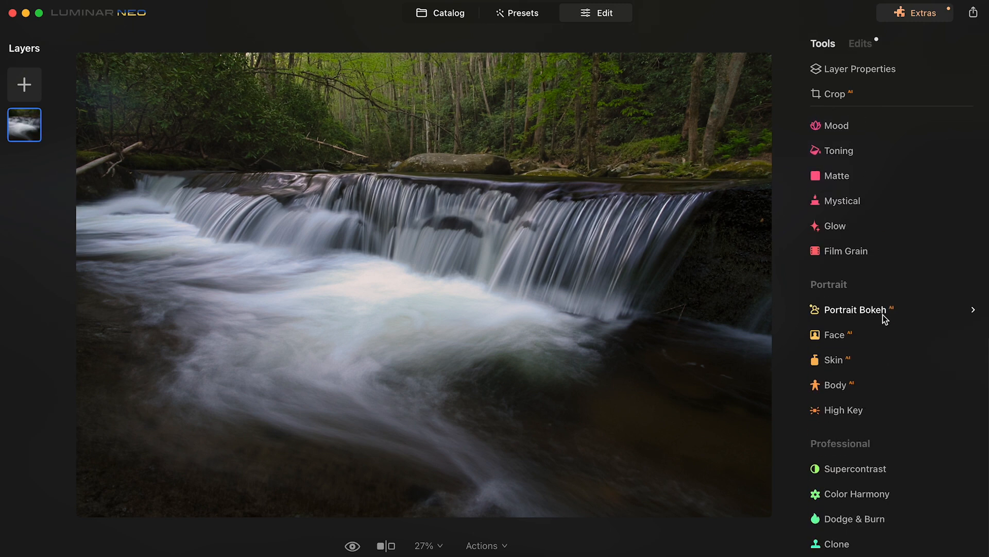
left_click(867, 521)
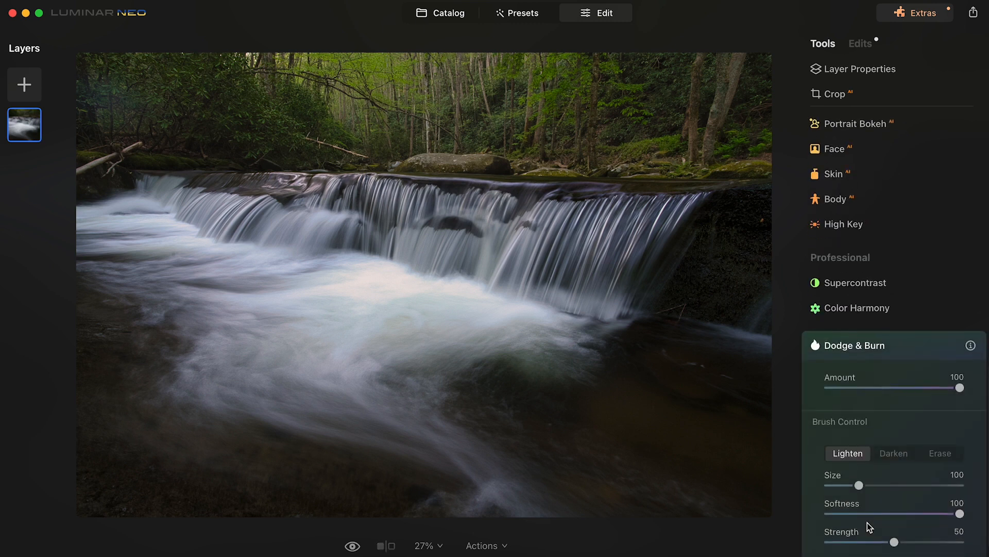
left_click(893, 454)
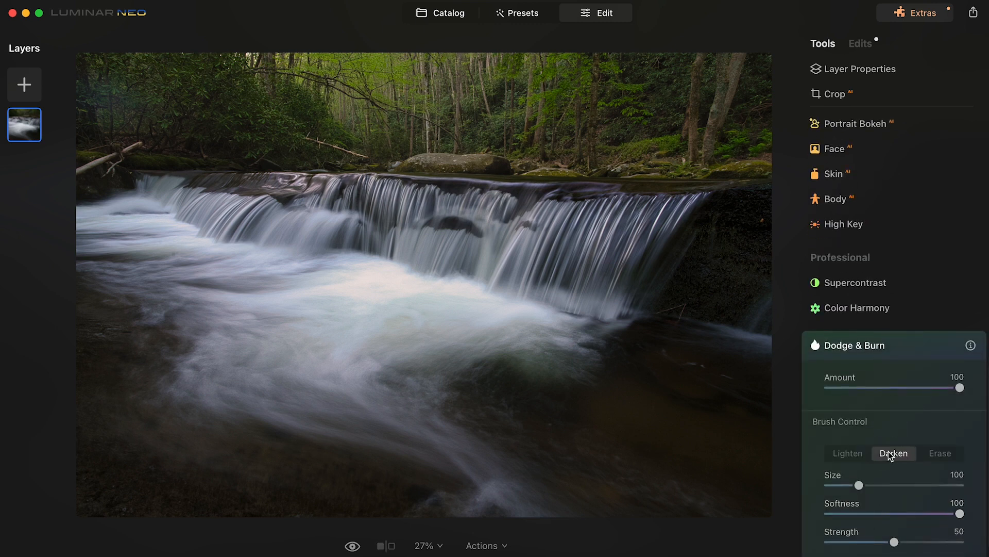
mouse_move(536, 409)
left_mouse_down()
mouse_move(536, 437)
mouse_move(519, 410)
mouse_move(630, 471)
mouse_move(617, 474)
mouse_move(641, 466)
mouse_move(636, 430)
mouse_move(673, 392)
mouse_move(595, 391)
mouse_move(632, 405)
mouse_move(605, 448)
mouse_move(700, 462)
mouse_move(760, 490)
mouse_move(673, 498)
mouse_move(346, 465)
mouse_move(341, 482)
mouse_move(254, 485)
mouse_move(238, 453)
mouse_move(204, 446)
mouse_move(135, 460)
mouse_move(115, 349)
mouse_move(102, 339)
mouse_move(134, 401)
mouse_move(111, 454)
mouse_move(161, 511)
mouse_move(273, 526)
mouse_move(379, 509)
mouse_move(379, 493)
mouse_move(339, 494)
left_mouse_up()
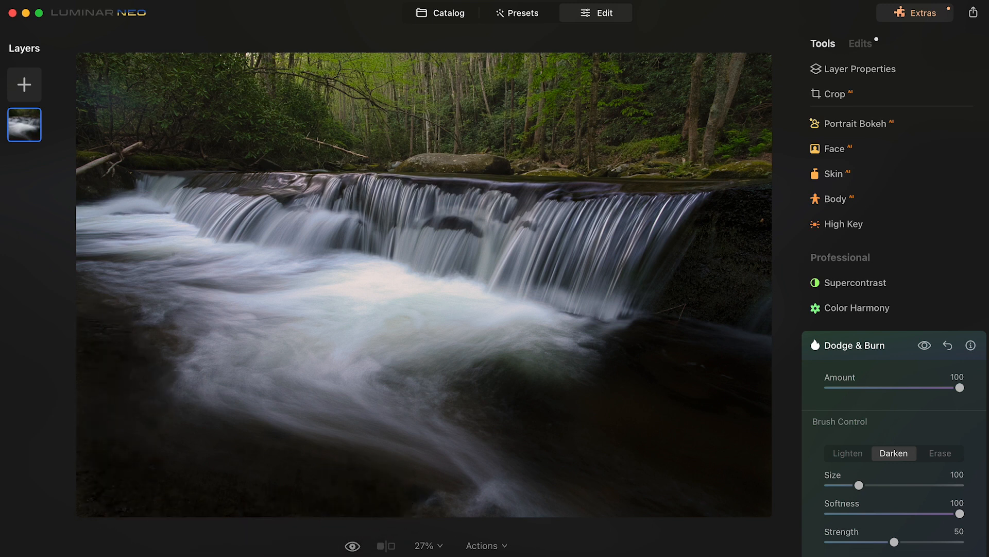
left_click_drag(959, 388, 873, 393)
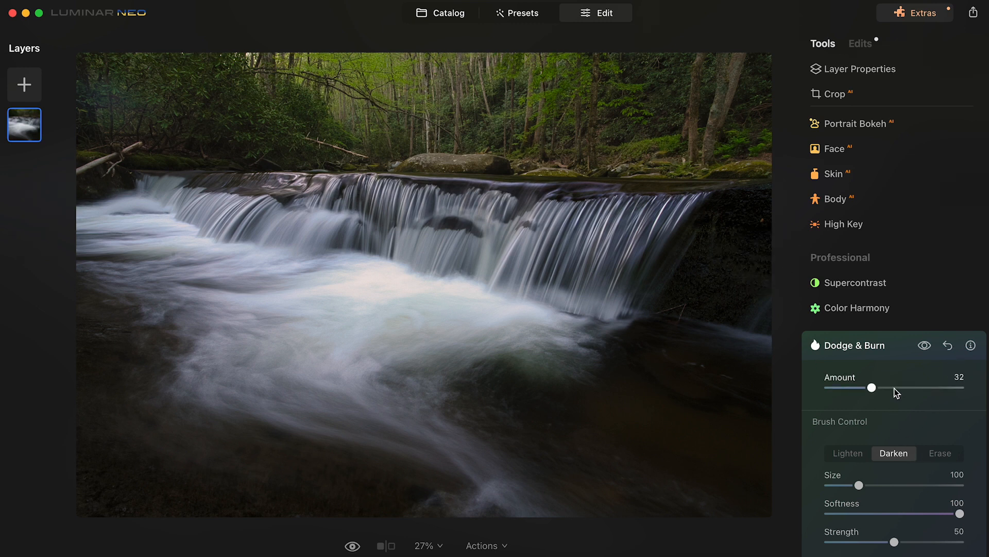
left_click(885, 350)
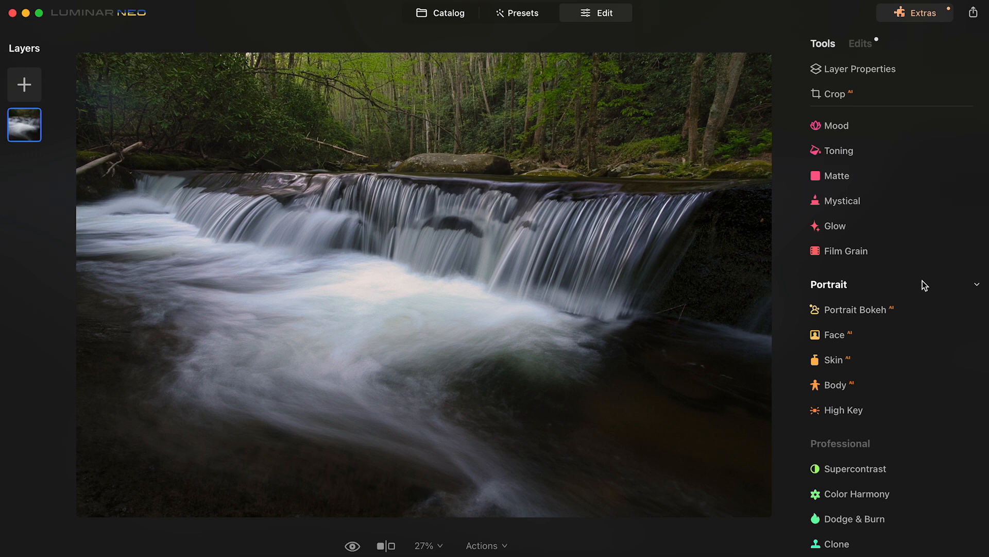
Compare the edited waterfall photo with the original by sweeping the before/after divider across the image
left_click(387, 547)
left_click_drag(427, 293, 68, 356)
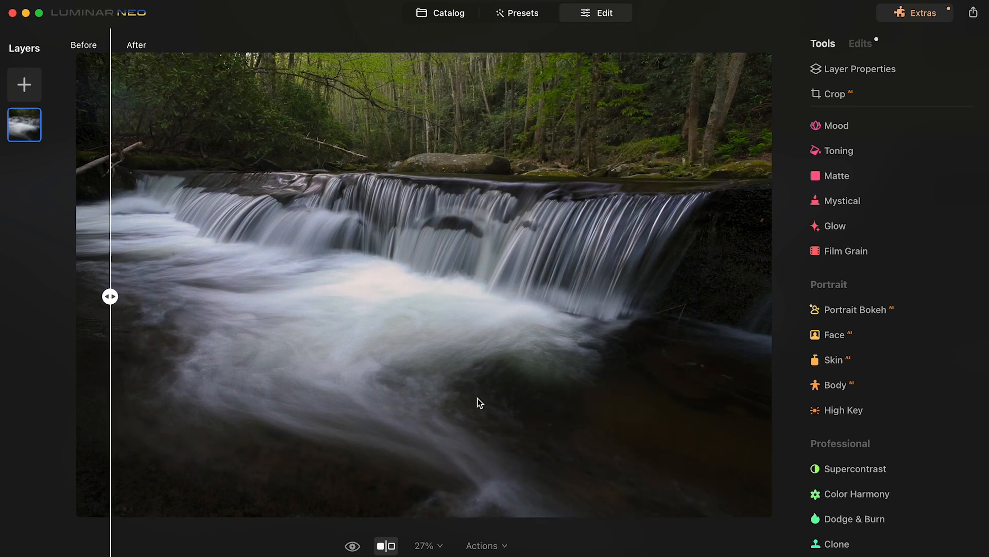